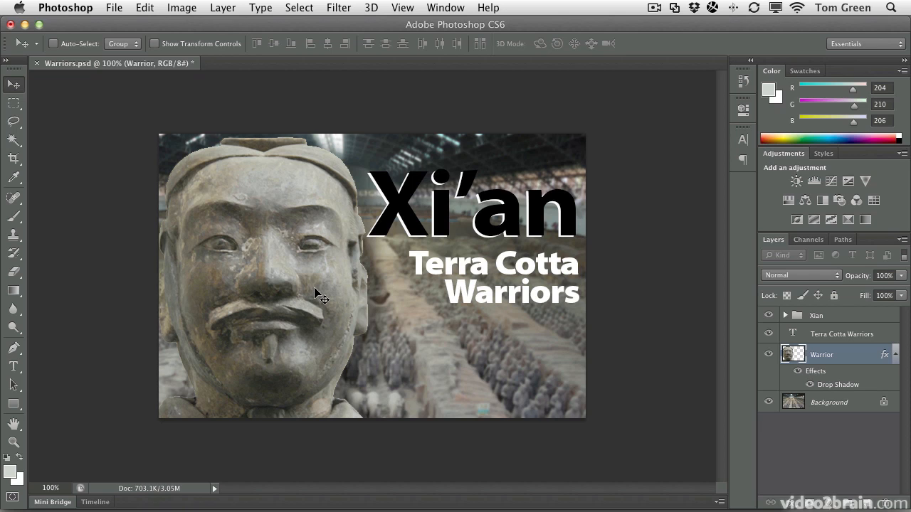
# Step: Nudge the Warrior image slightly to the right, checking the Background layer and reselecting the Warrior layer
pyautogui.moveTo(314, 287)
pyautogui.mouseDown()
pyautogui.moveTo(99, 287)
pyautogui.moveTo(316, 291)
pyautogui.mouseUp()
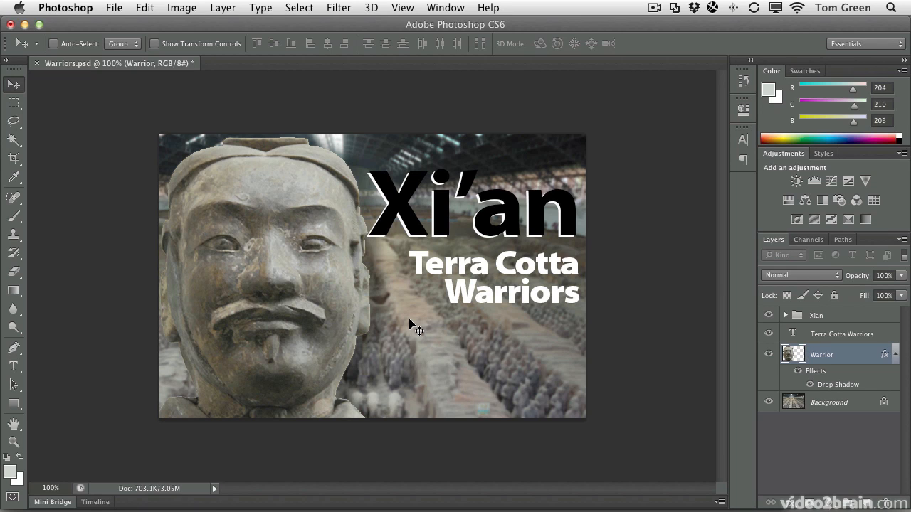
pyautogui.click(829, 404)
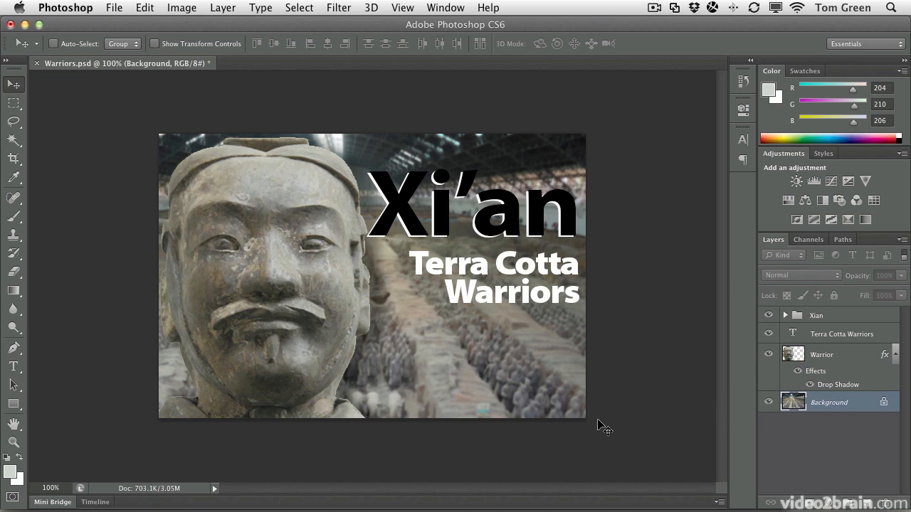
pyautogui.click(822, 360)
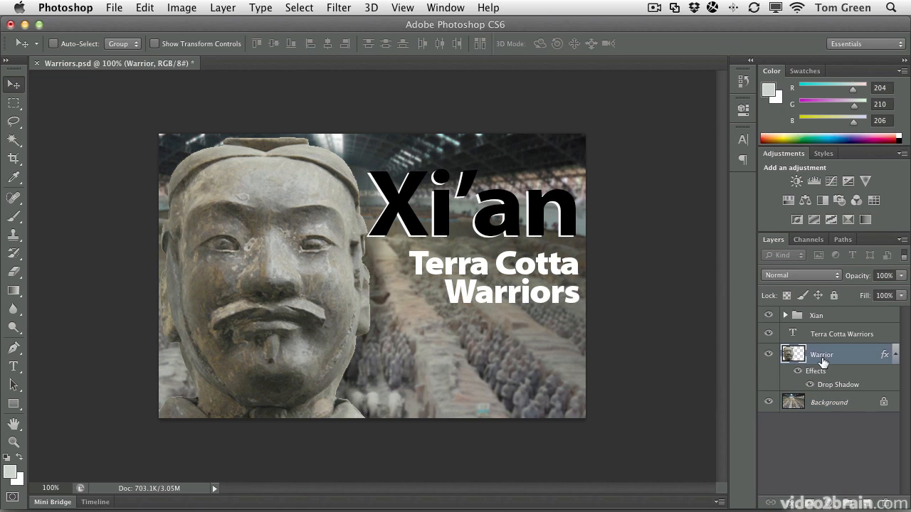
# Step: View the Warrior layer on its own, restore the other layers' visibility, and examine the text layers inside the Xian group
pyautogui.click(767, 333)
pyautogui.click(768, 315)
pyautogui.click(768, 402)
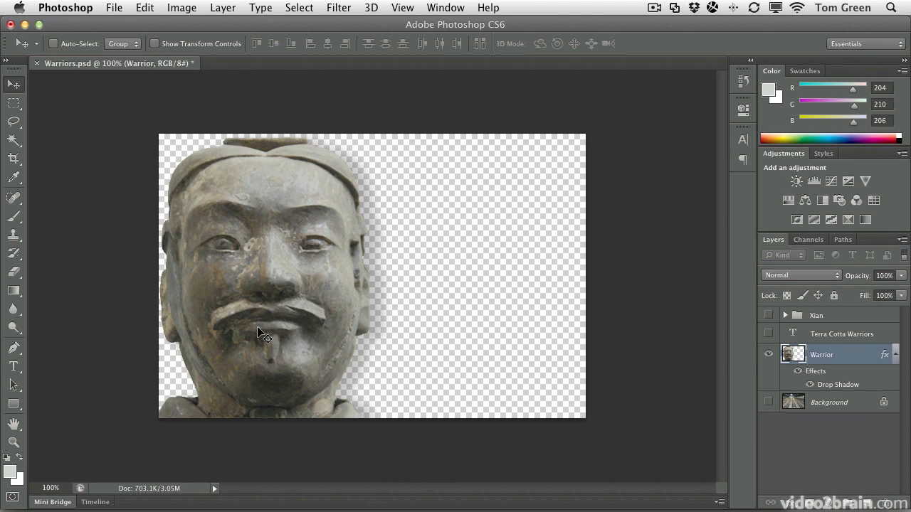
pyautogui.click(767, 334)
pyautogui.click(768, 315)
pyautogui.click(769, 402)
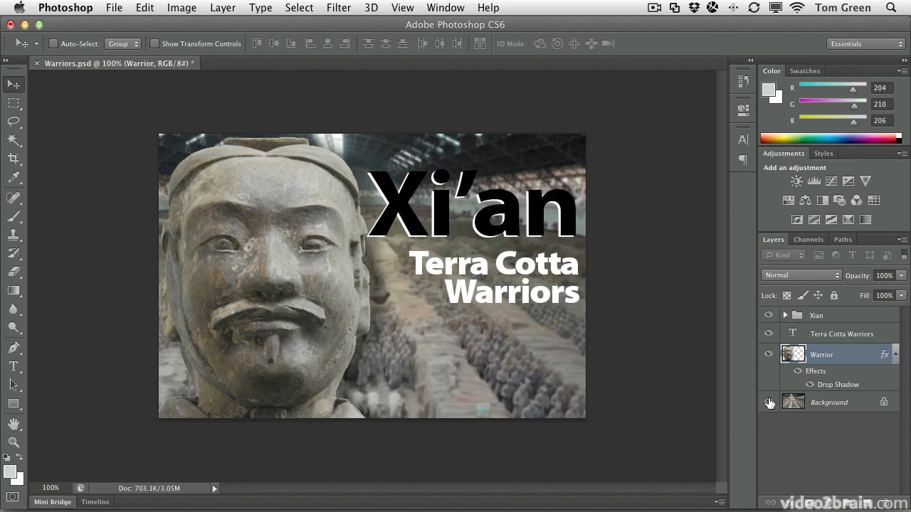
pyautogui.click(783, 315)
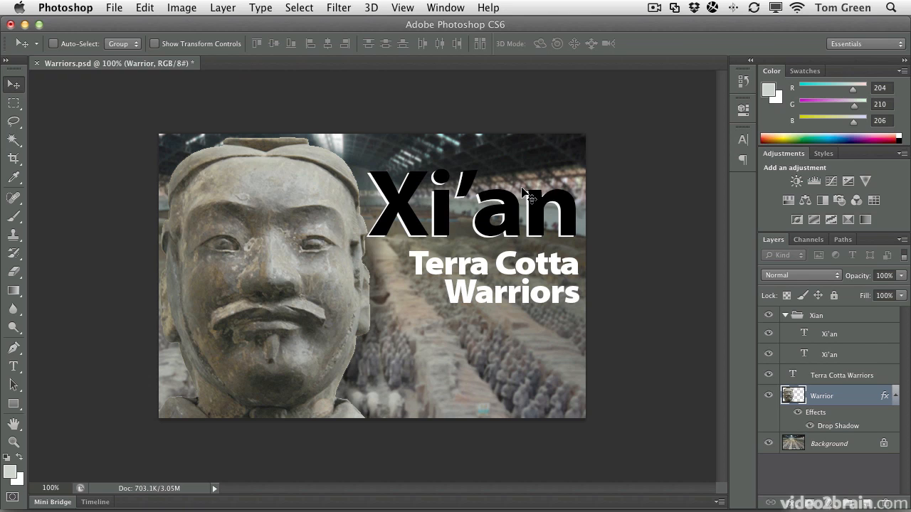
pyautogui.click(784, 318)
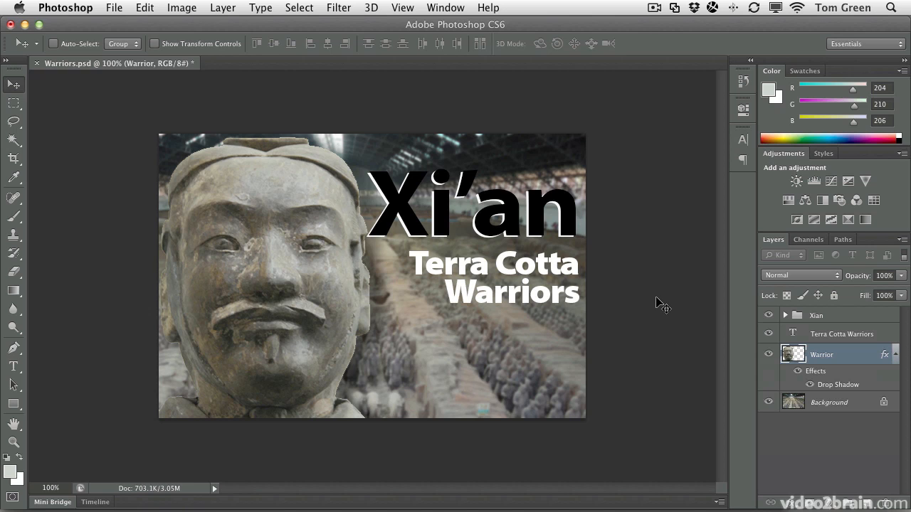
# Step: Hide every layer above the Background and set up a Save for Web export with the JPEG High preset
pyautogui.moveTo(768, 353); pyautogui.dragTo(768, 315)
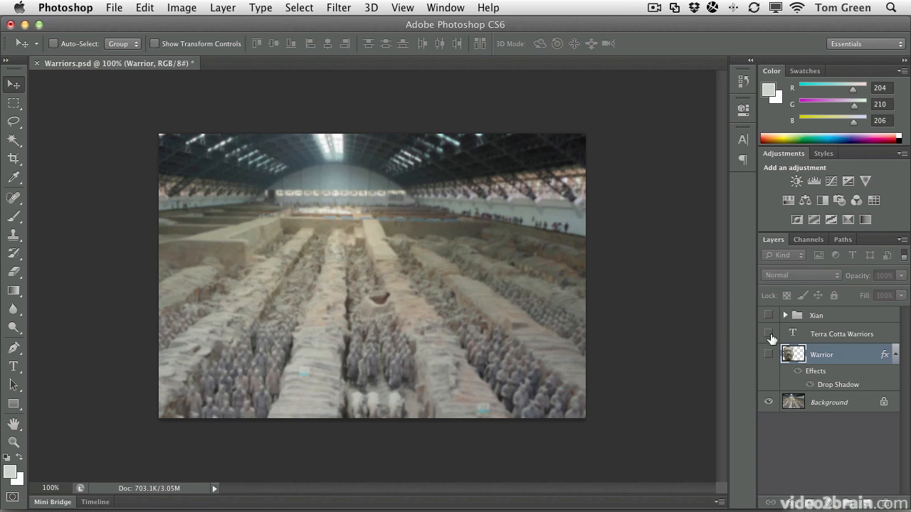
pyautogui.click(813, 405)
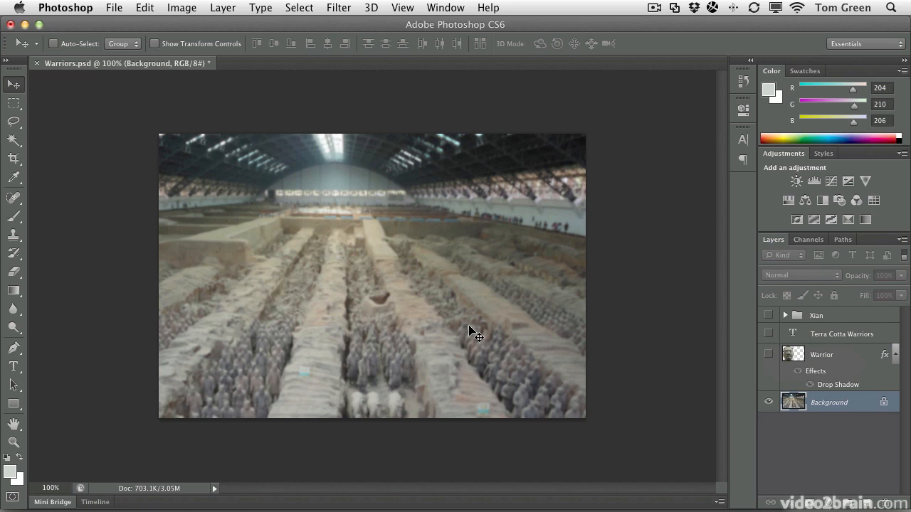
pyautogui.click(113, 7)
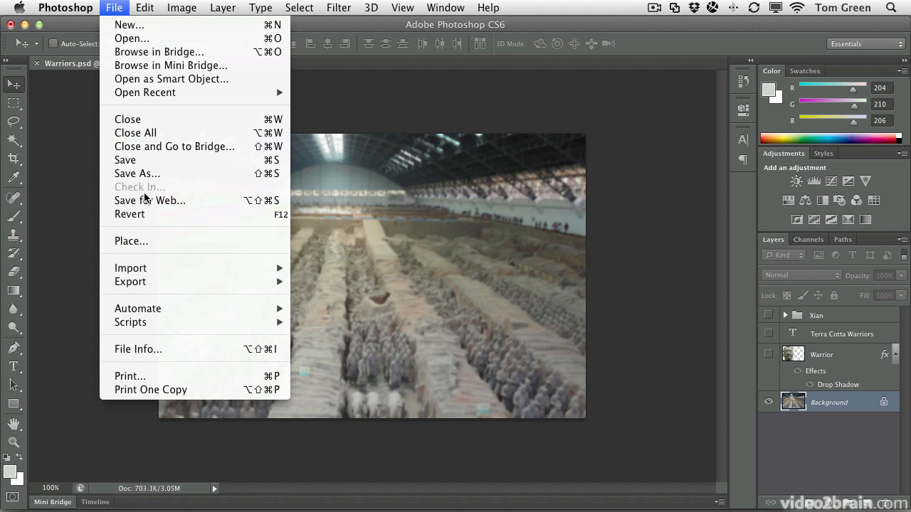
pyautogui.click(145, 200)
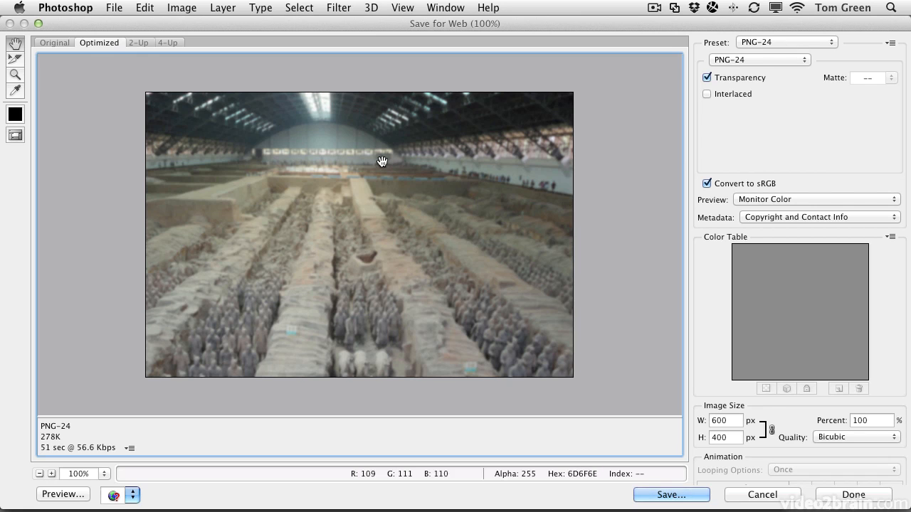
pyautogui.click(781, 43)
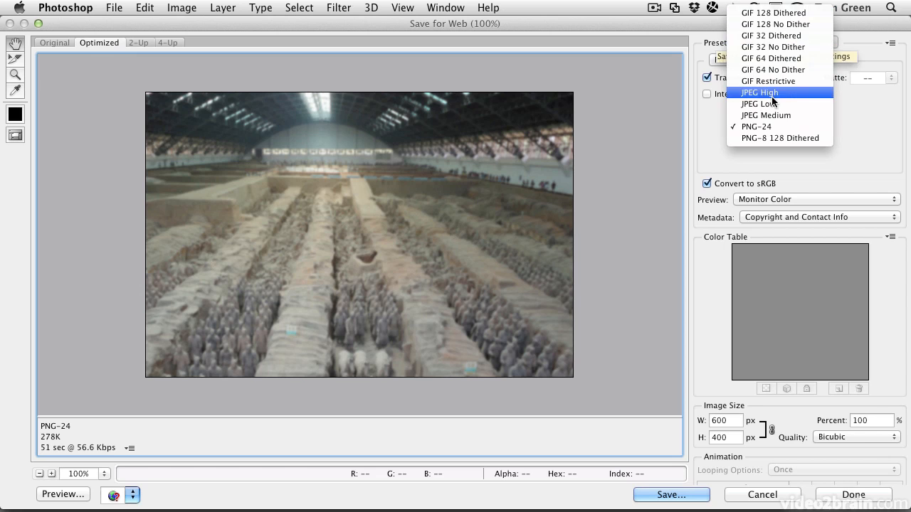
pyautogui.click(772, 99)
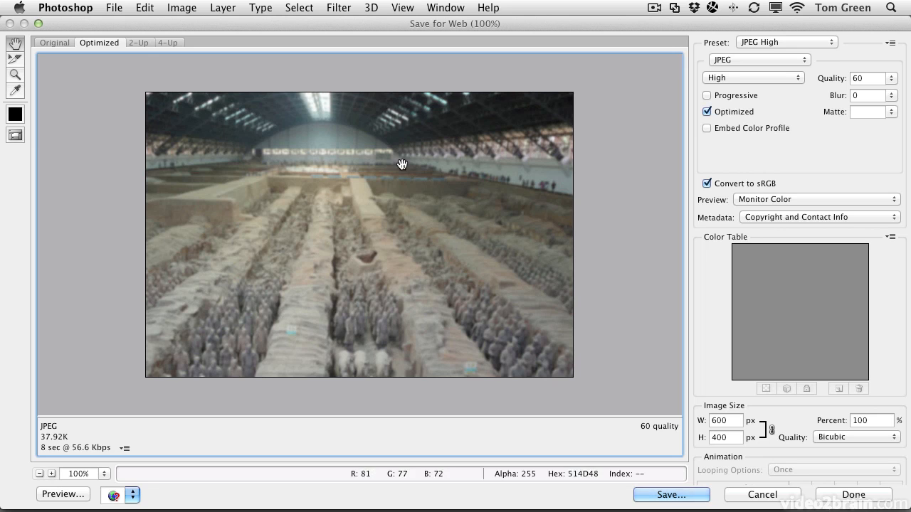
# Step: Save the optimized background image as Pit.jpg in the 06_Photoshop_Exercise folder
pyautogui.click(672, 494)
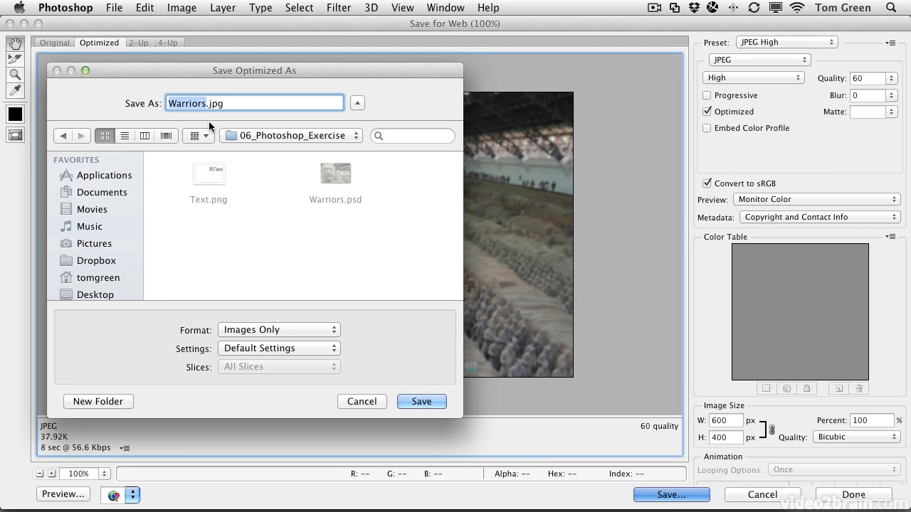
pyautogui.write('Pit')
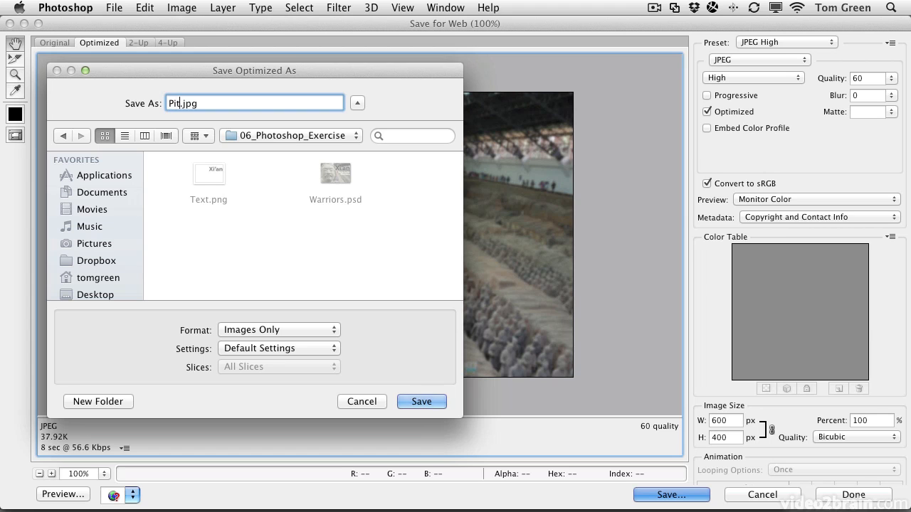
pyautogui.click(421, 403)
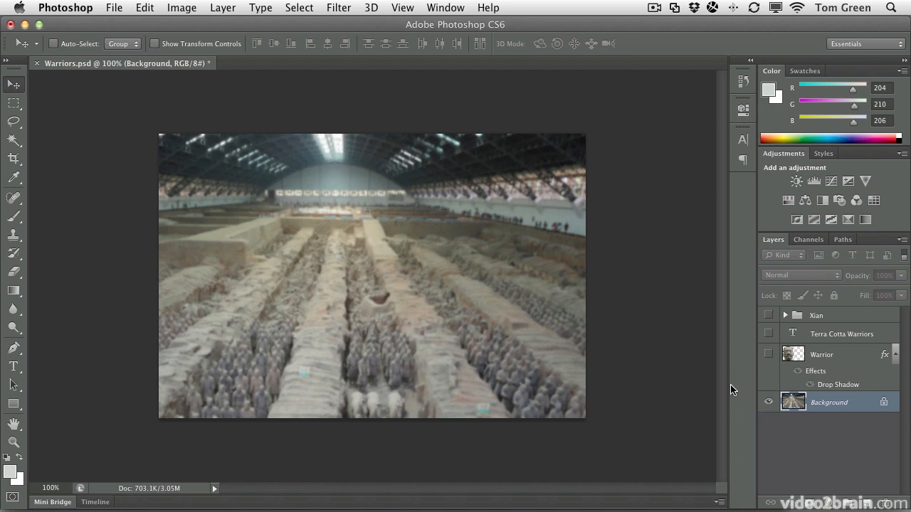
# Step: Show only the Warrior layer with the Background hidden, and set up its Save for Web export with the PNG-24 preset
pyautogui.click(767, 355)
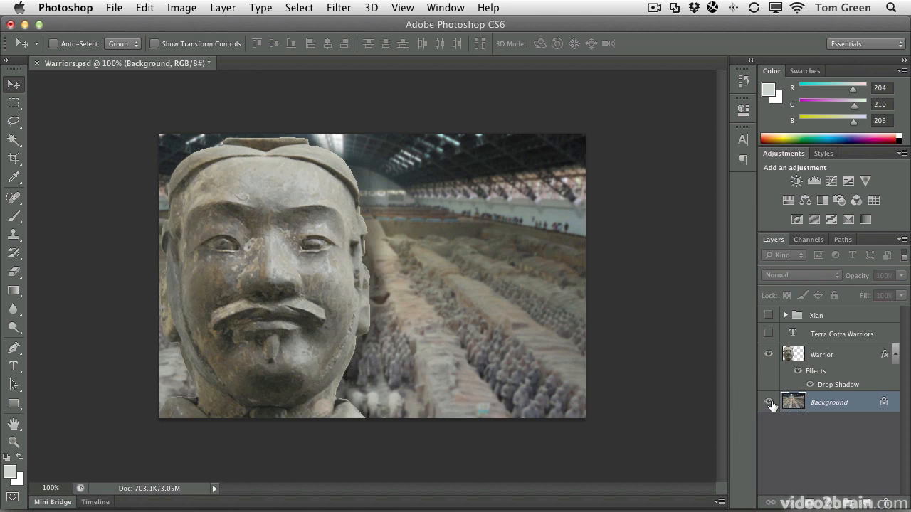
pyautogui.click(768, 402)
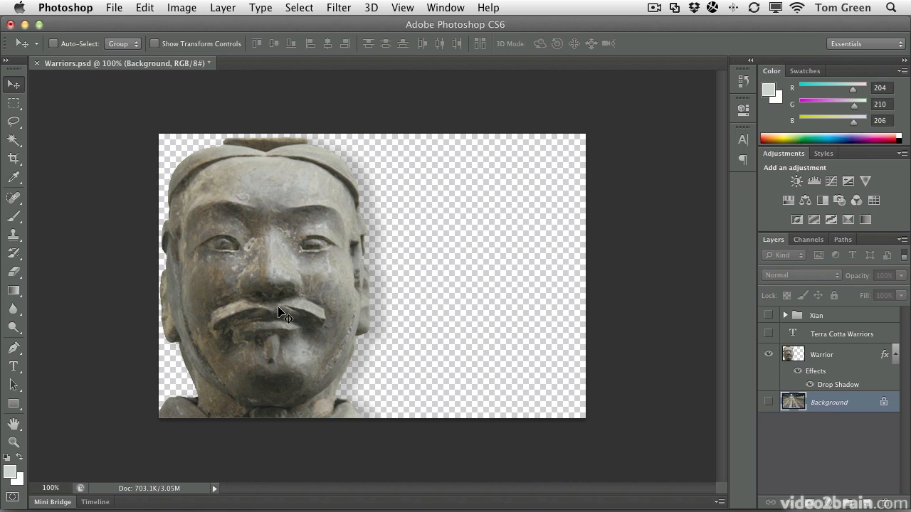
pyautogui.click(111, 8)
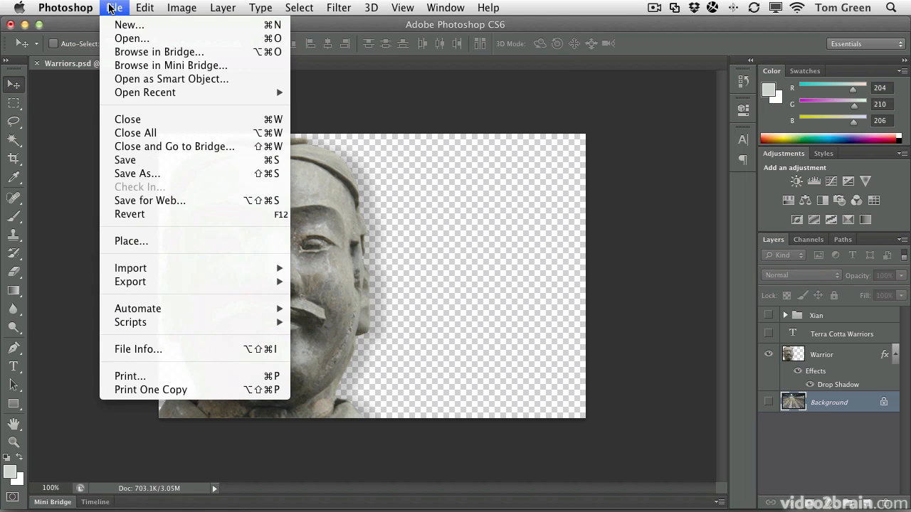
pyautogui.click(137, 201)
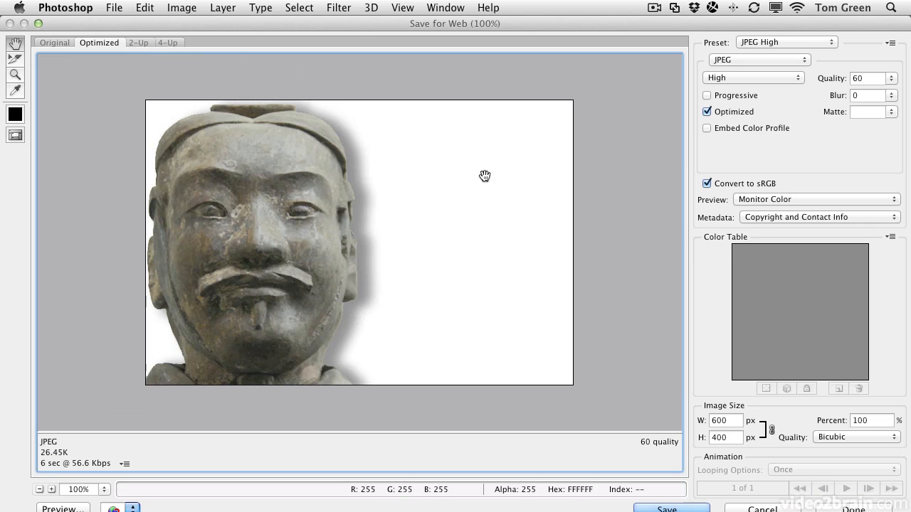
pyautogui.click(772, 43)
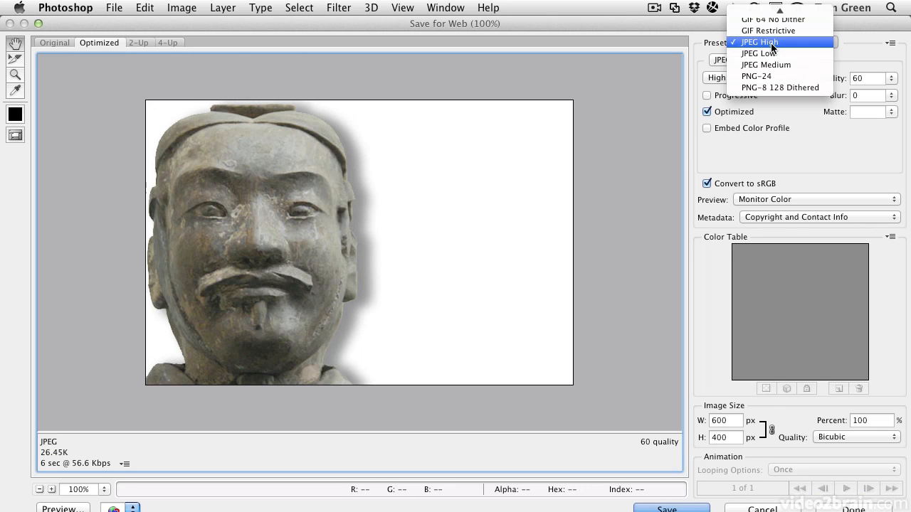
pyautogui.click(769, 76)
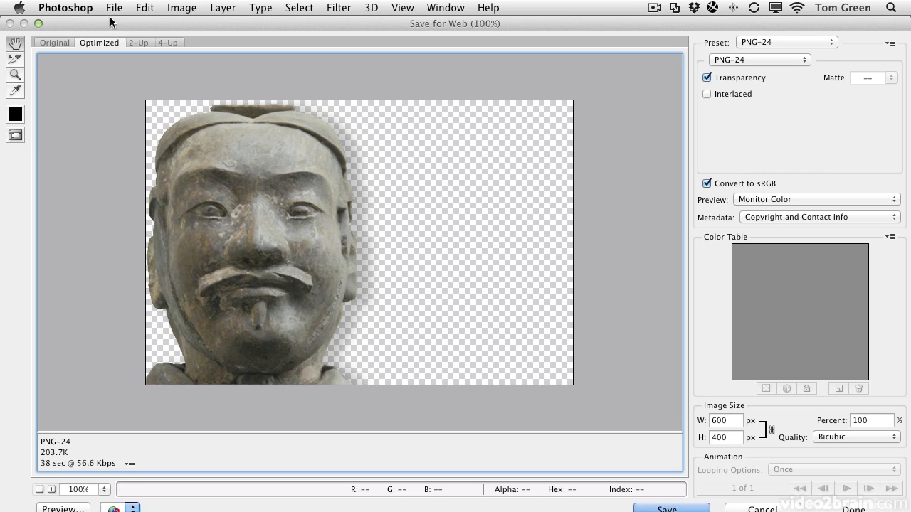
pyautogui.click(39, 25)
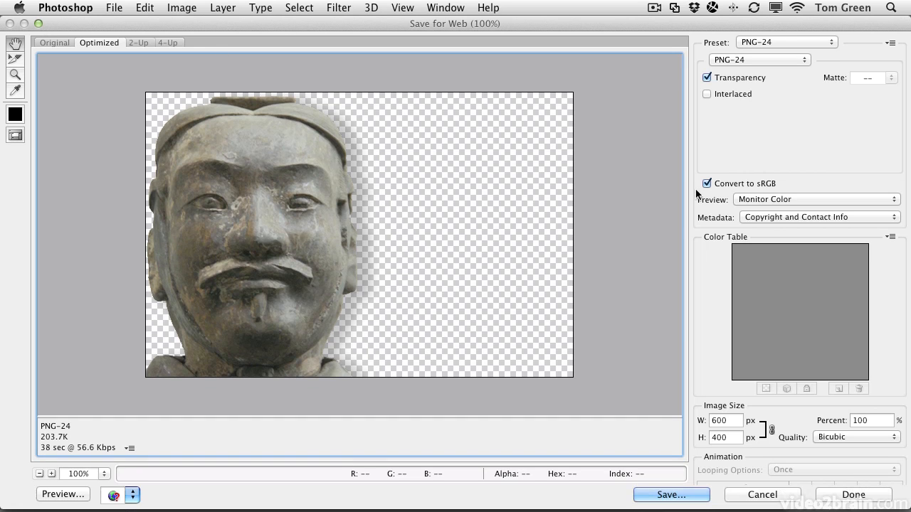
# Step: Save the optimized transparent image as Warrior.png in the 06_Photoshop_Exercise folder
pyautogui.click(666, 494)
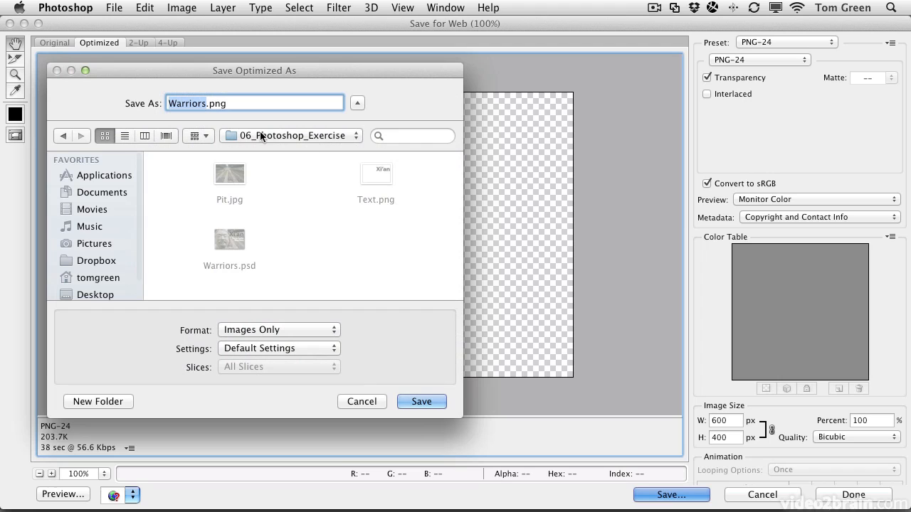
pyautogui.click(206, 104)
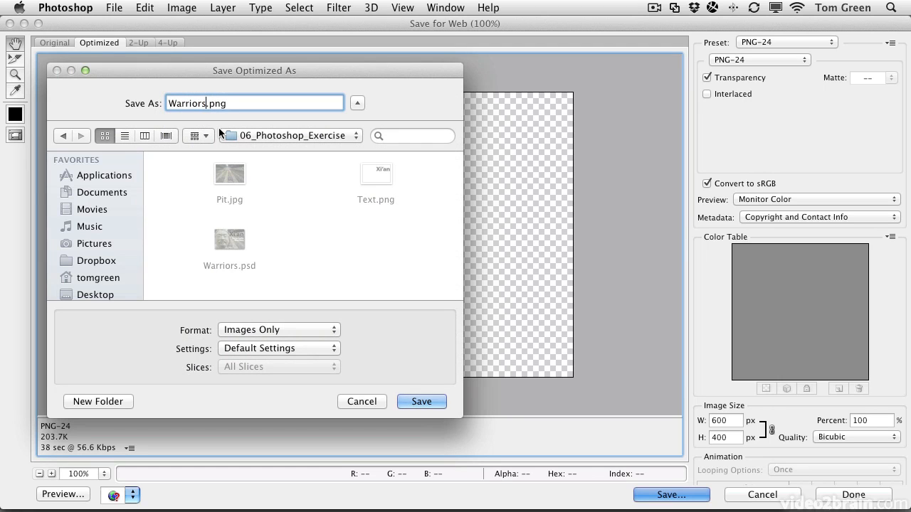
pyautogui.press('BackSpace')
pyautogui.click(420, 401)
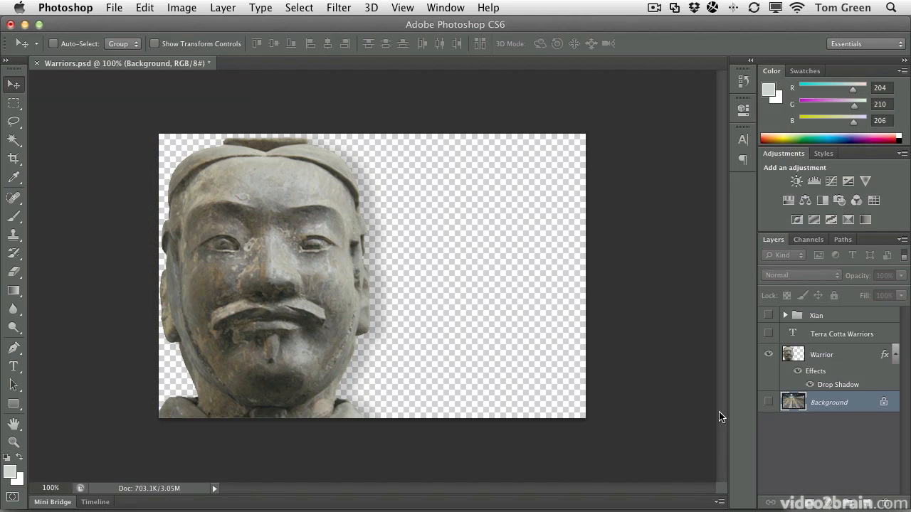
# Step: Show all layers again and select the Xian group together with the Terra Cotta Warriors text layer
pyautogui.click(768, 403)
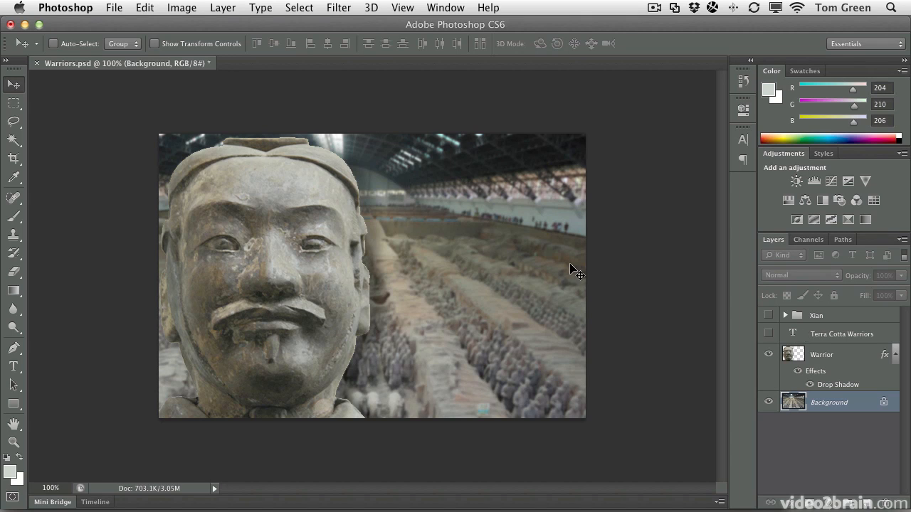
pyautogui.click(768, 334)
pyautogui.click(768, 315)
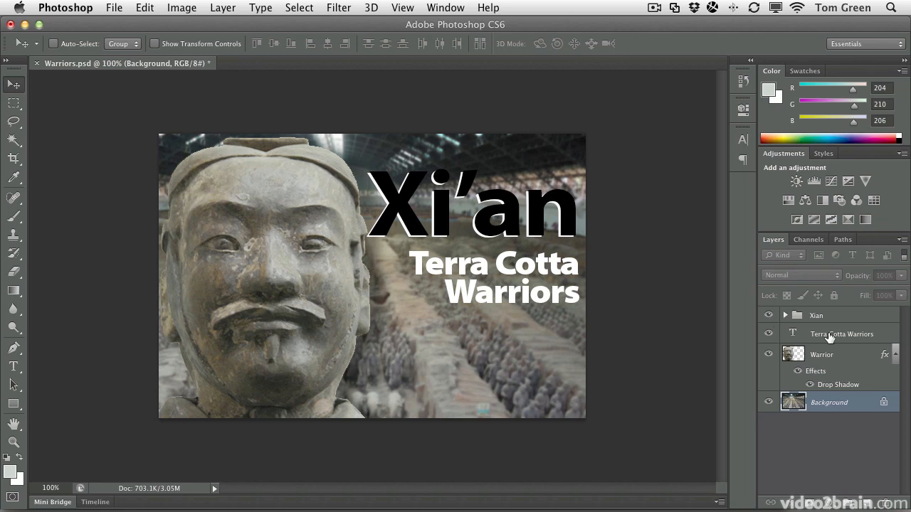
pyautogui.click(829, 336)
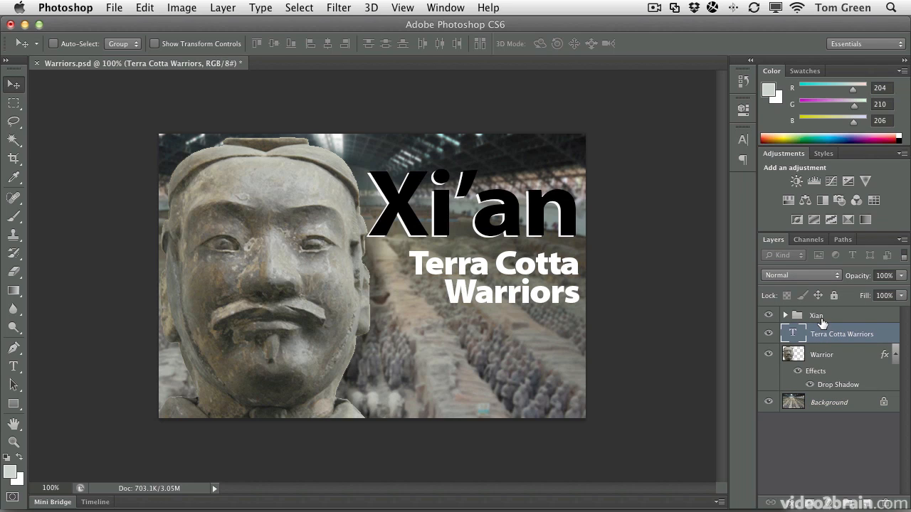
pyautogui.keyDown('shift'); pyautogui.click(823, 322); pyautogui.keyUp('shift')
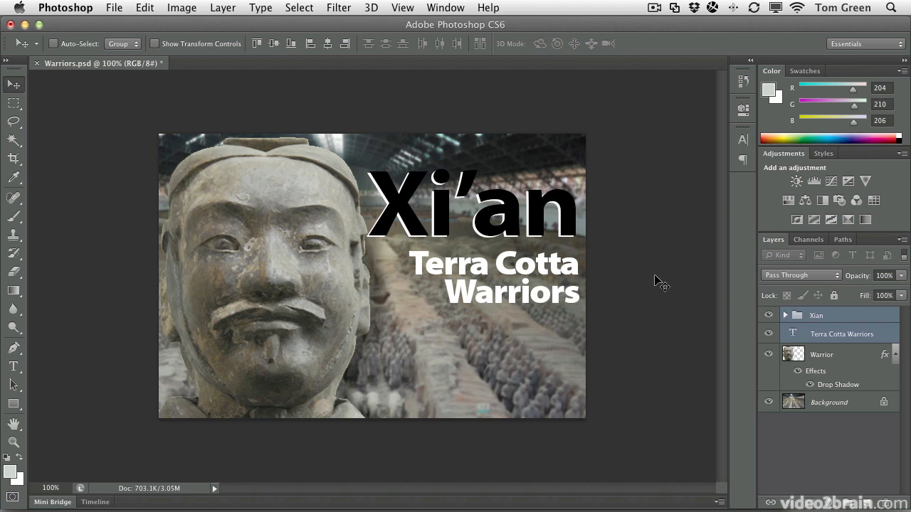
# Step: Switch to the Untitled-1.html composition in Edge and bring Finder's 06_Photoshop_Exercise folder window in front of it
pyautogui.press('super+Tab')
pyautogui.press('super+Tab')
pyautogui.press('super+Tab')
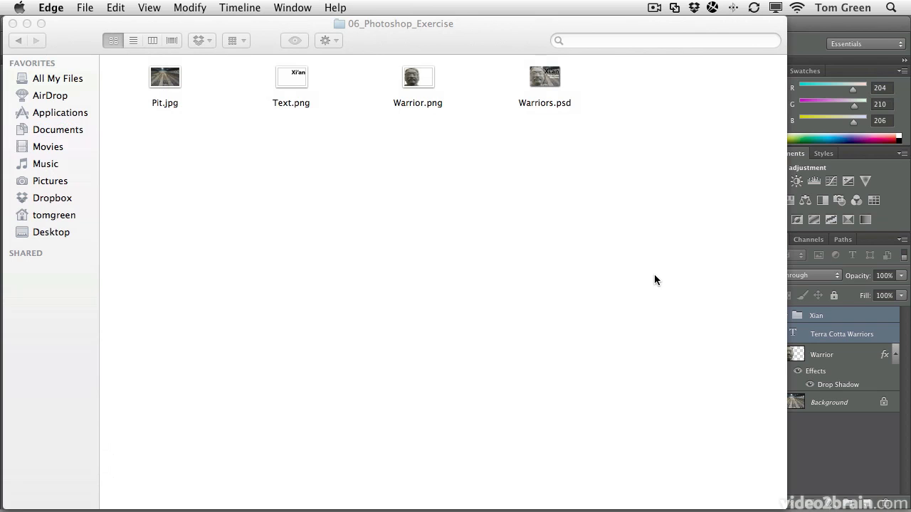
pyautogui.moveTo(498, 510)
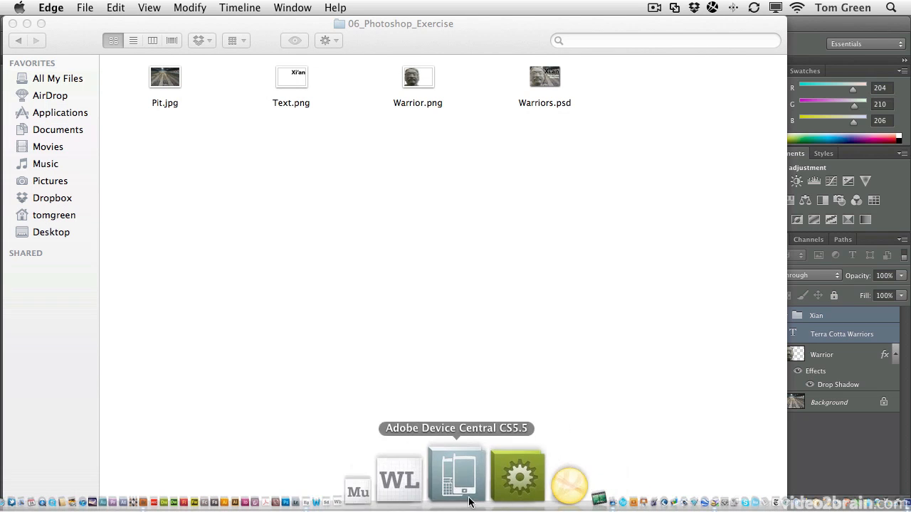
pyautogui.click(427, 481)
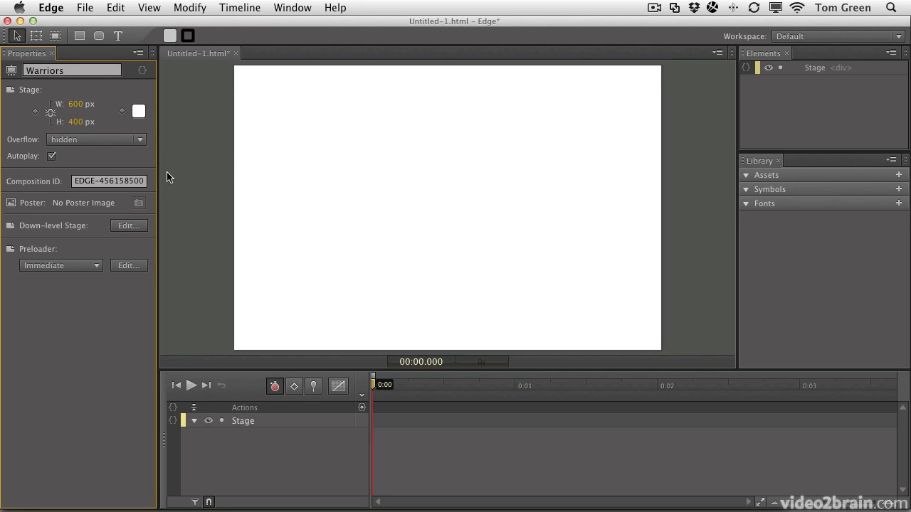
pyautogui.moveTo(21, 510)
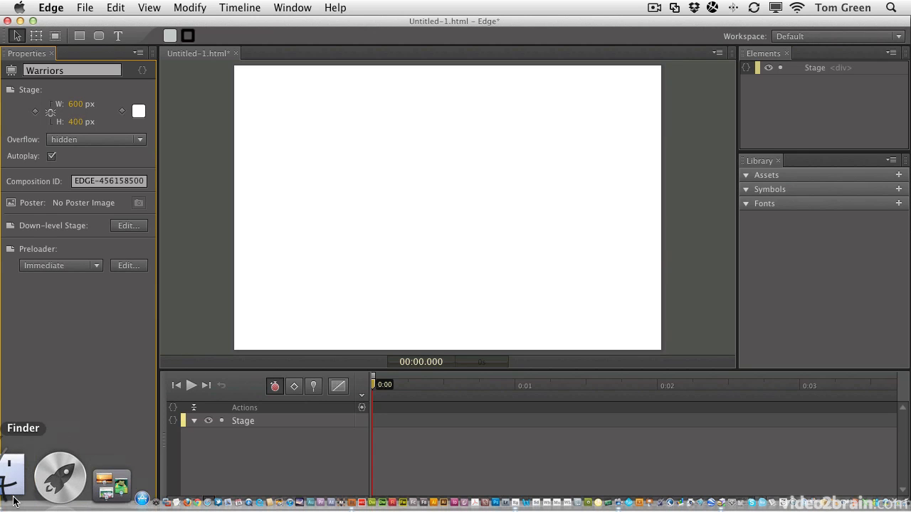
pyautogui.click(14, 484)
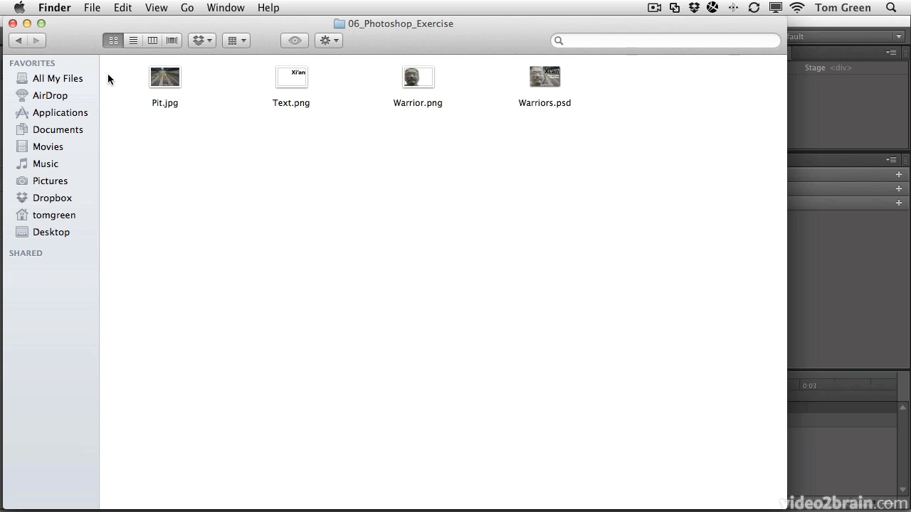
# Step: Add Pit.jpg, Text.png and Warrior.png from the Finder folder to the Edge stage at X 0, Y 0, and close the Finder window
pyautogui.moveTo(114, 69); pyautogui.dragTo(448, 89)
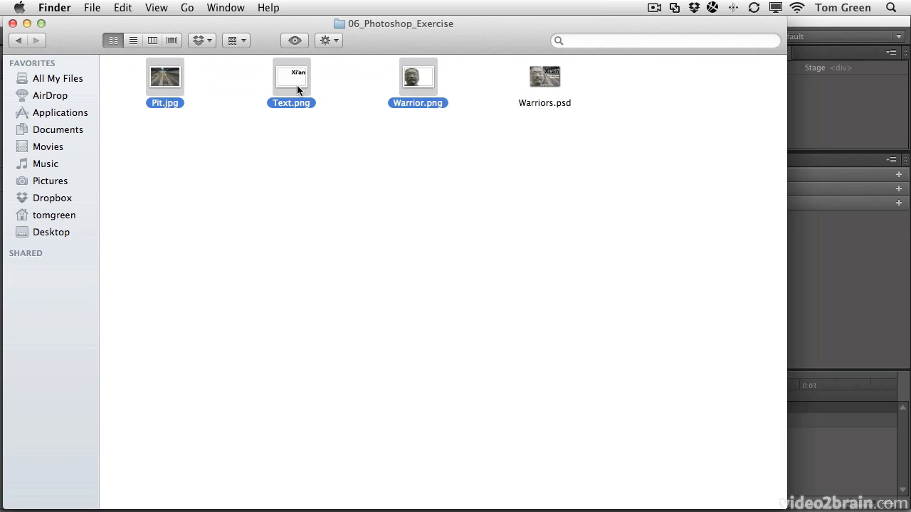
pyautogui.moveTo(140, 24); pyautogui.dragTo(409, 277)
pyautogui.moveTo(429, 331); pyautogui.dragTo(236, 67)
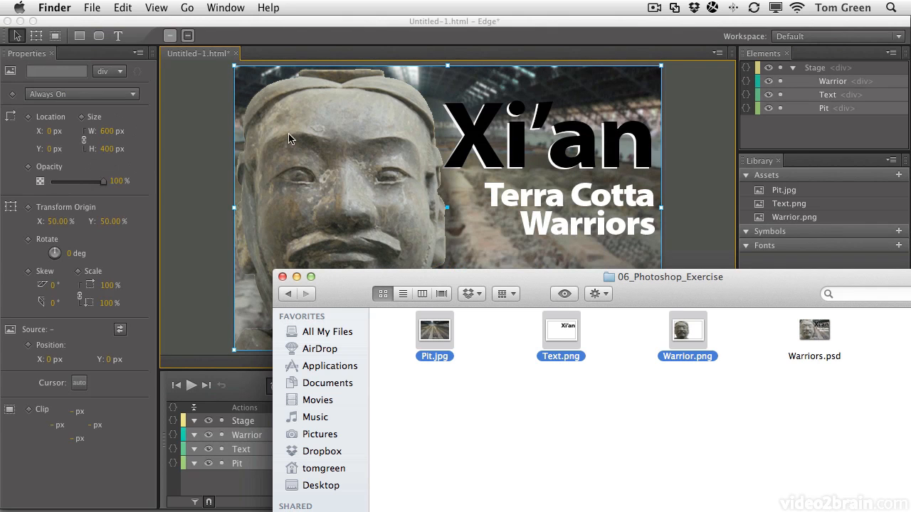
pyautogui.click(283, 277)
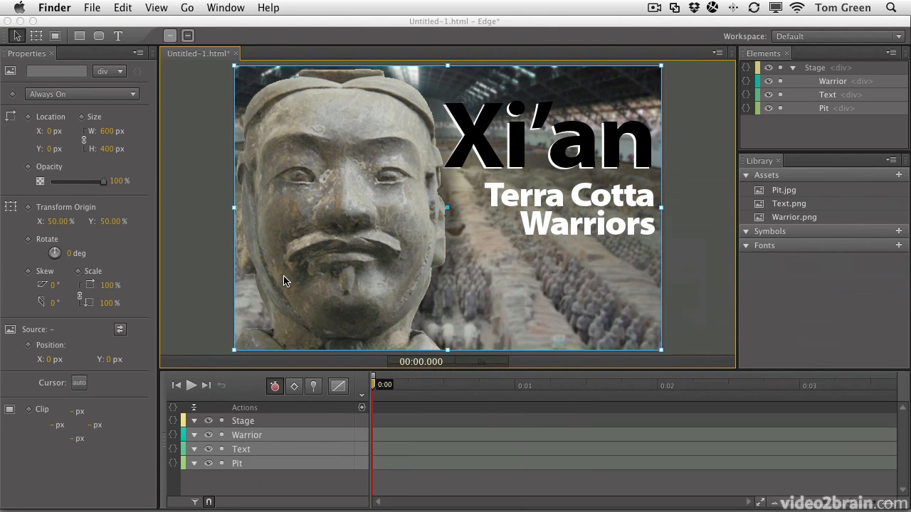
pyautogui.click(720, 264)
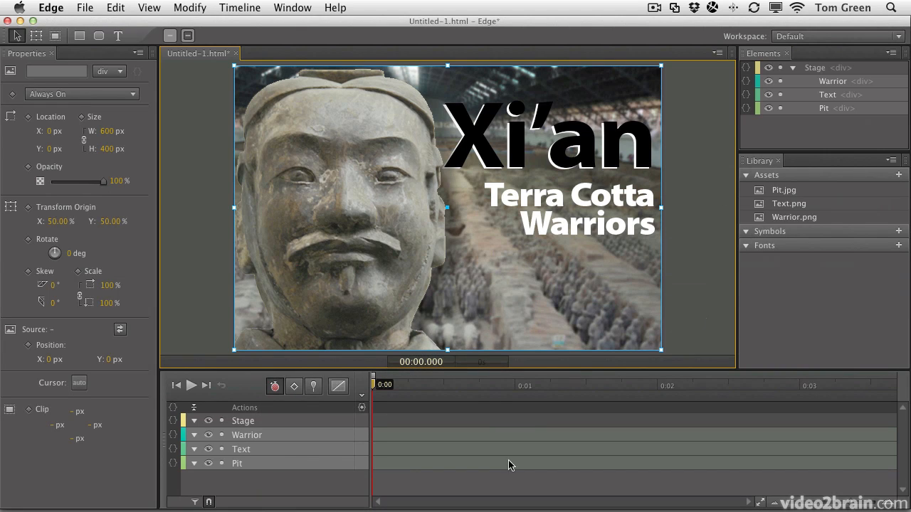
# Step: Animate the Warrior element sliding in from about X -338 px to its current position over 1.5 seconds using the Pin, and play it back
pyautogui.click(247, 437)
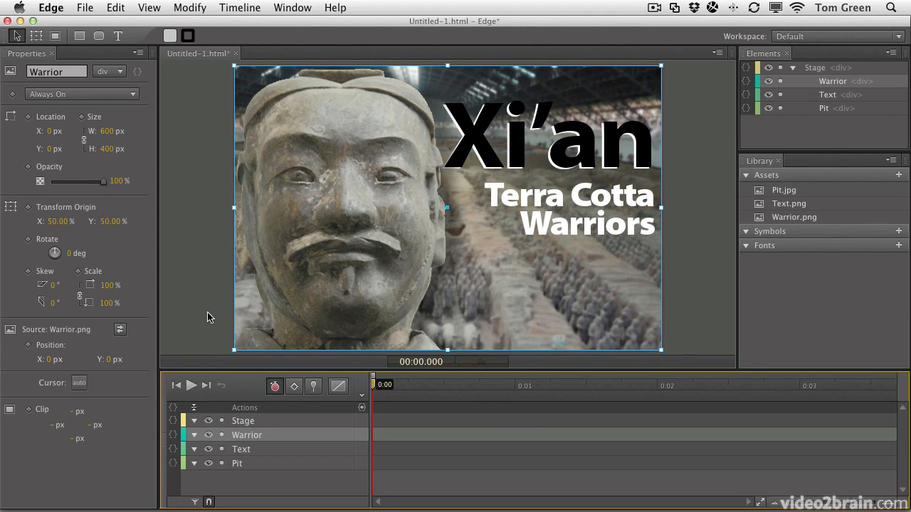
pyautogui.click(205, 310)
pyautogui.click(239, 437)
pyautogui.click(314, 386)
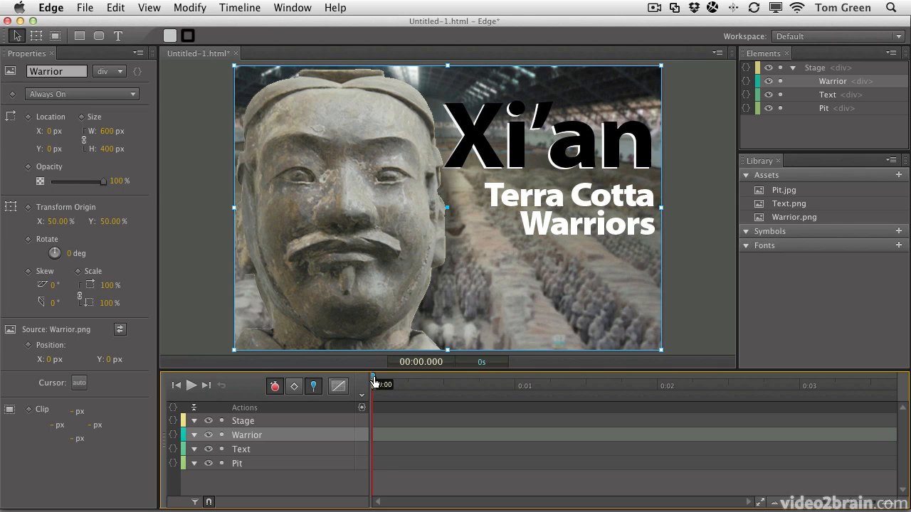
pyautogui.moveTo(375, 379); pyautogui.dragTo(585, 392)
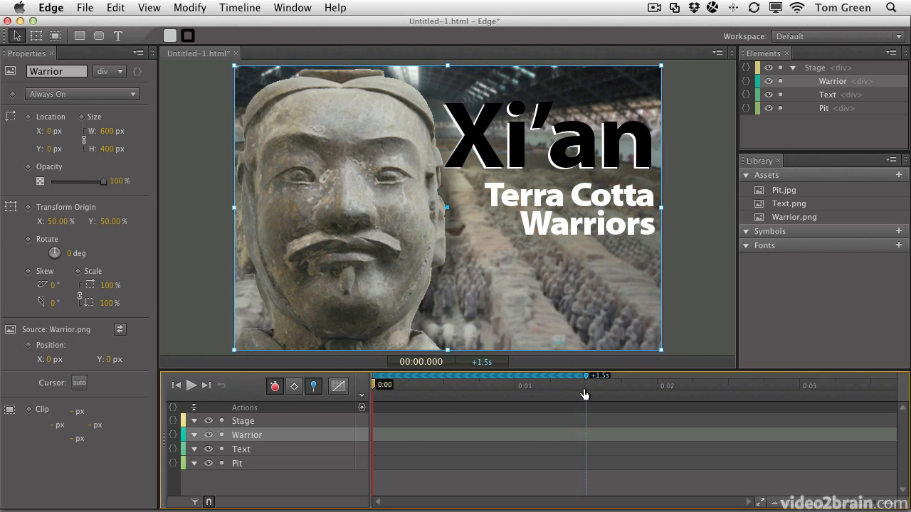
pyautogui.moveTo(372, 288); pyautogui.dragTo(132, 286)
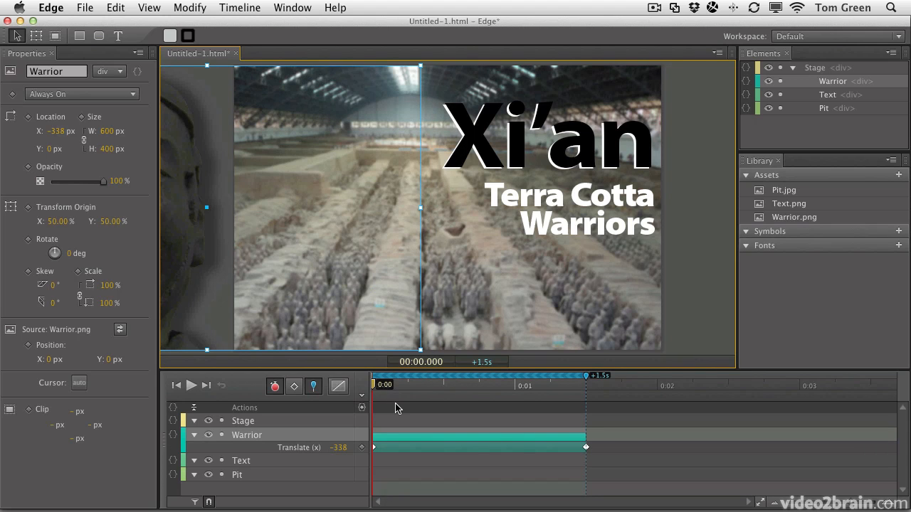
pyautogui.press('space')
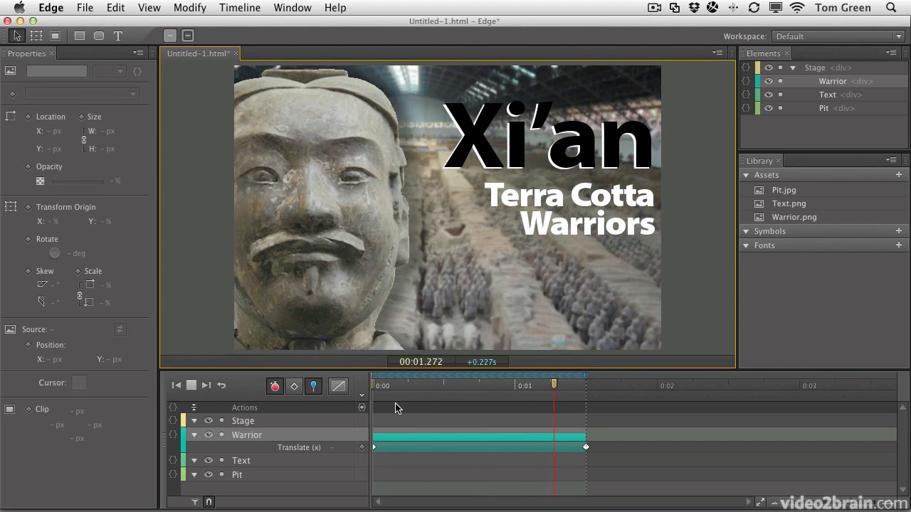
# Step: Apply the Ease Out Quart easing to the Warrior's slide animation and preview the composition in the Firefox browser
pyautogui.click(338, 388)
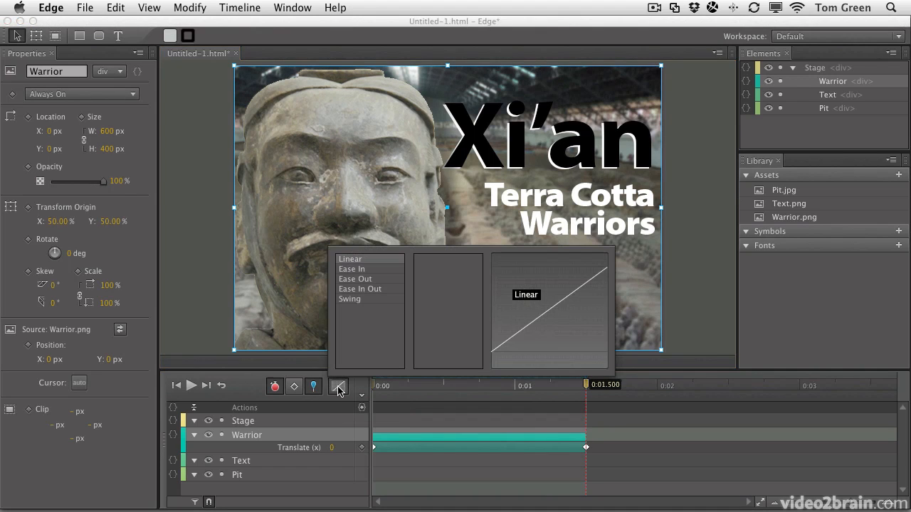
pyautogui.click(366, 279)
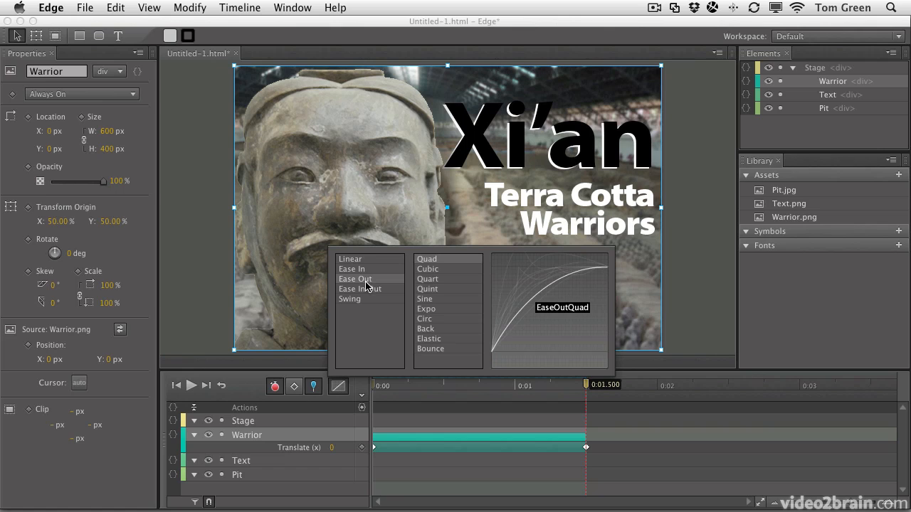
pyautogui.click(429, 290)
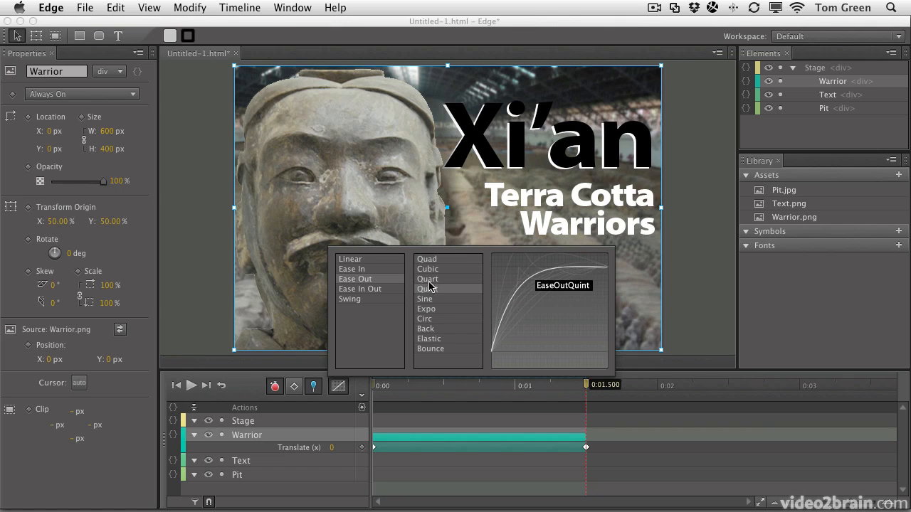
pyautogui.click(430, 280)
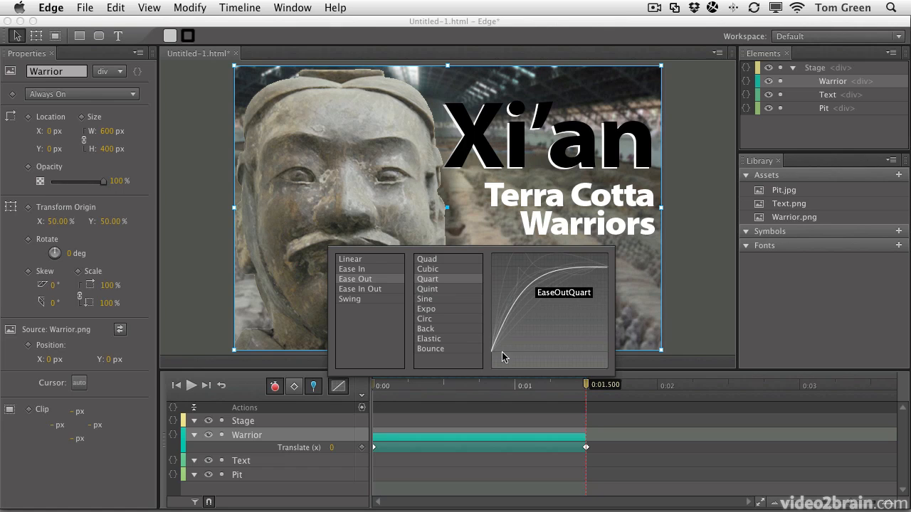
pyautogui.click(518, 344)
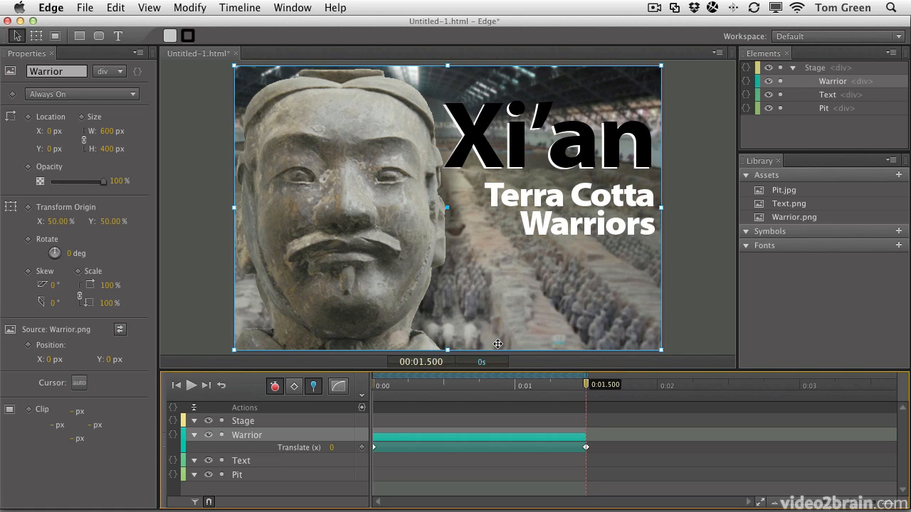
pyautogui.press('super+F12')
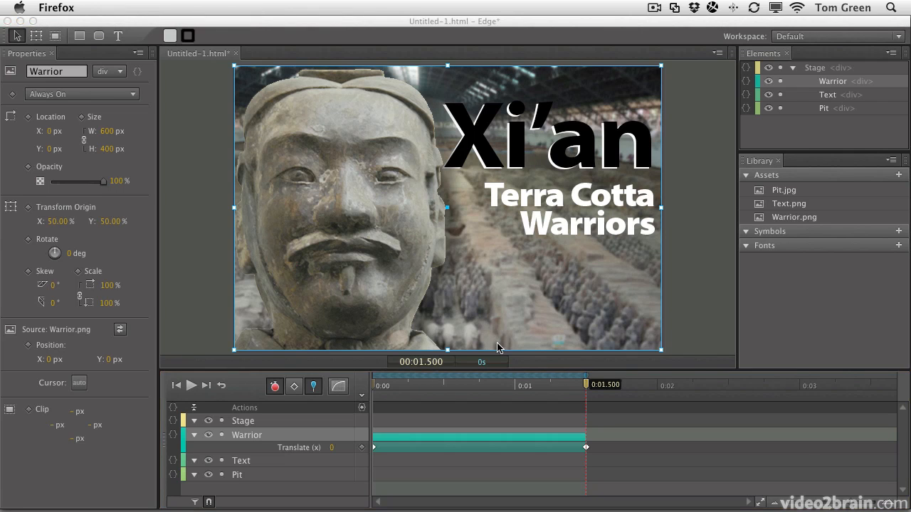